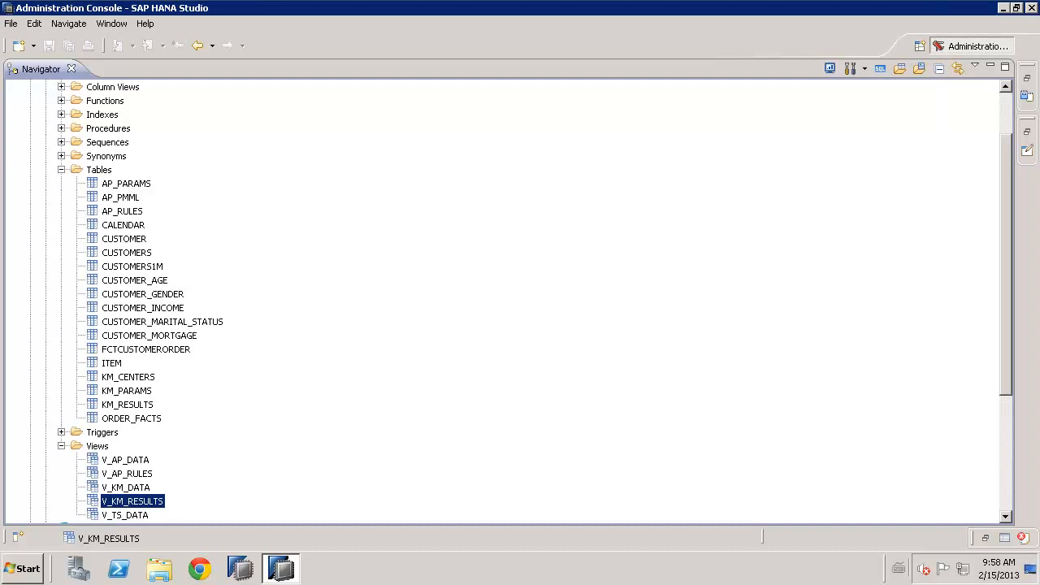
# Step: Open the data preview of the V_KM_RESULTS view and show its analysis page
pyautogui.rightClick(149, 505)
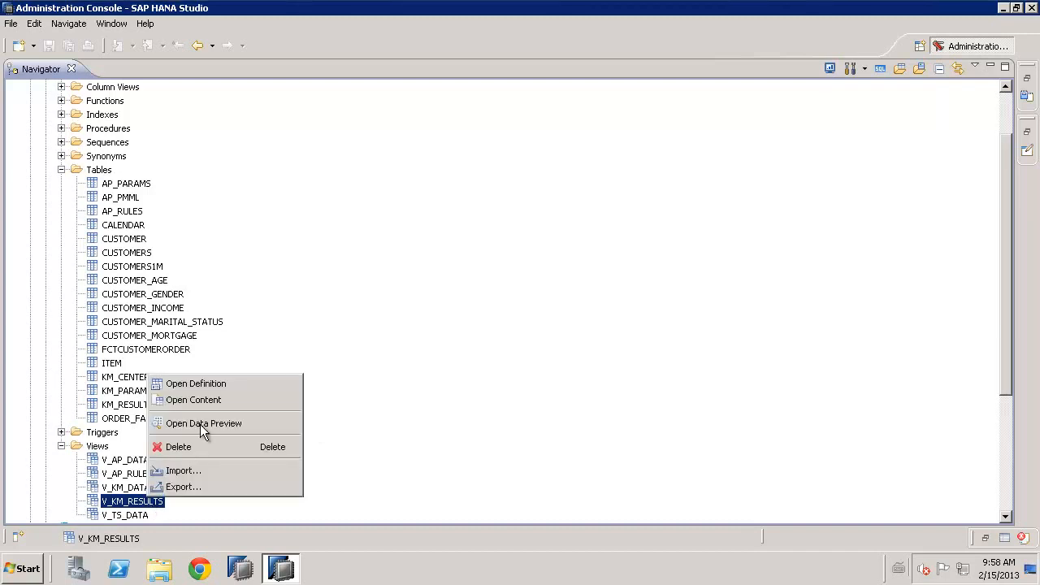
pyautogui.click(200, 424)
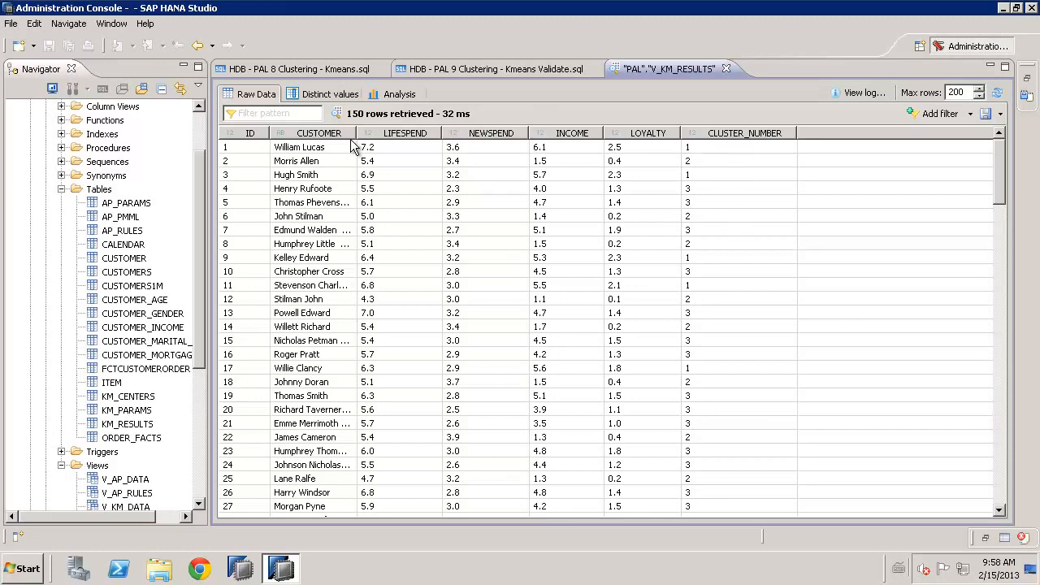
pyautogui.click(391, 95)
# Step: Build a scatter chart of LOYALTY and INCOME values, with CLUSTER_NUMBER placed above CUSTOMER on the labels axis
pyautogui.moveTo(295, 165); pyautogui.dragTo(434, 171)
pyautogui.moveTo(286, 231); pyautogui.dragTo(423, 362)
pyautogui.keyDown('ctrl'); pyautogui.click(291, 245); pyautogui.keyUp('ctrl')
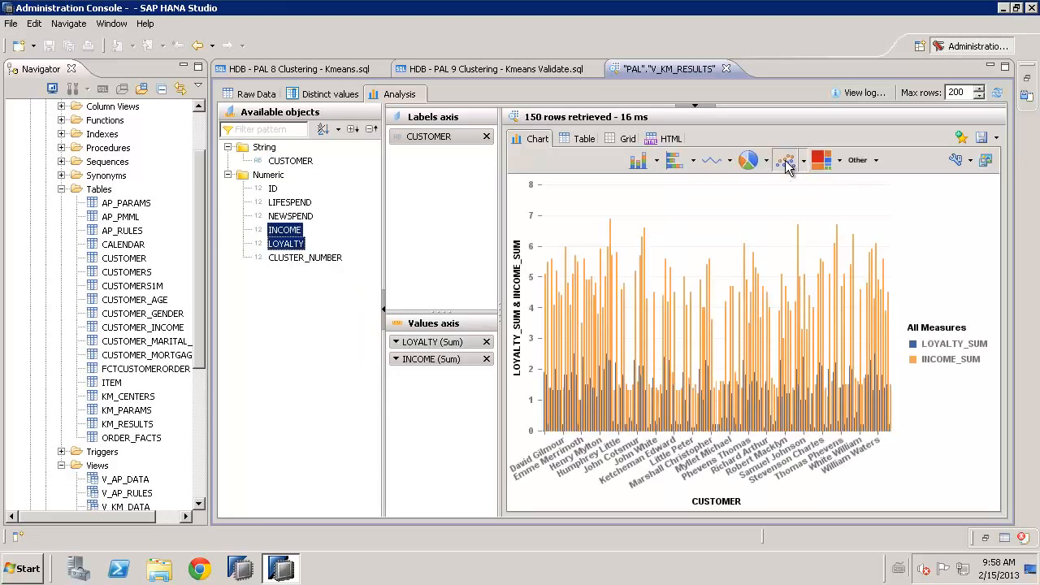
pyautogui.click(785, 160)
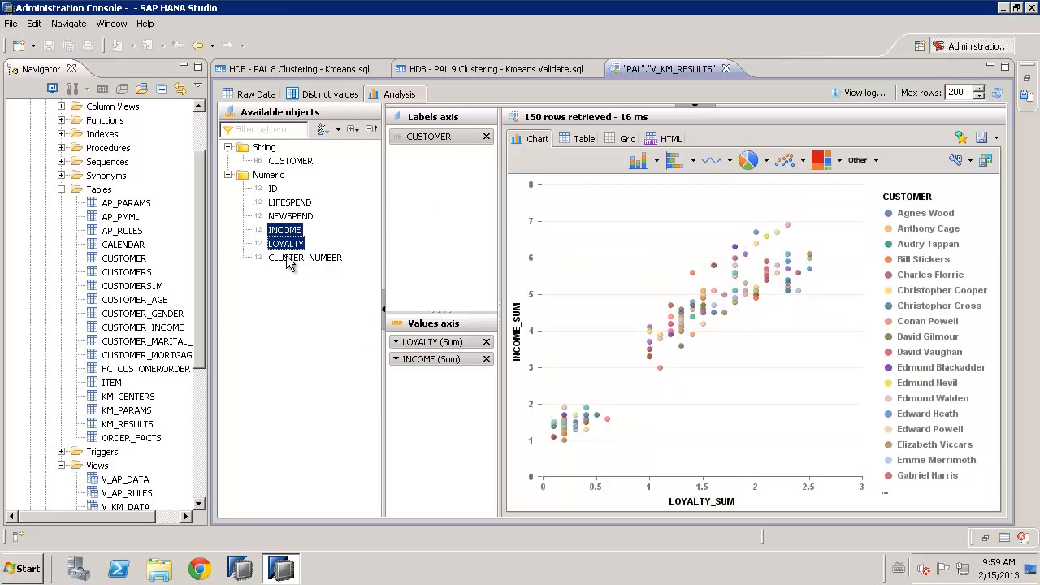
pyautogui.moveTo(329, 258); pyautogui.dragTo(421, 138)
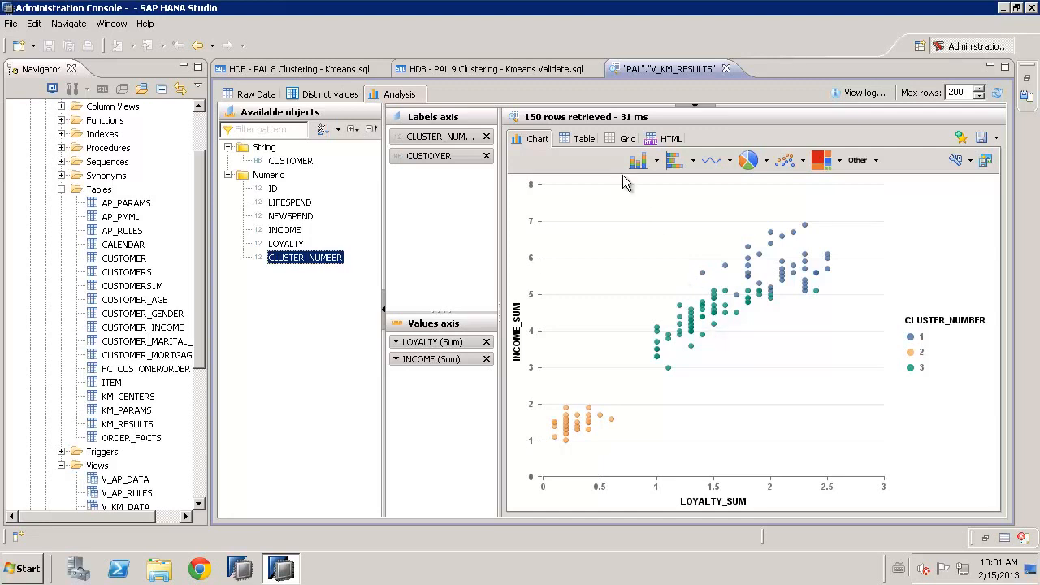
# Step: In PAL 9 Clustering - Kmeans Validate.sql, execute the PAL setup block that generates the PAL_KM_V wrapper for VALIDATEKMEANS
pyautogui.click(454, 70)
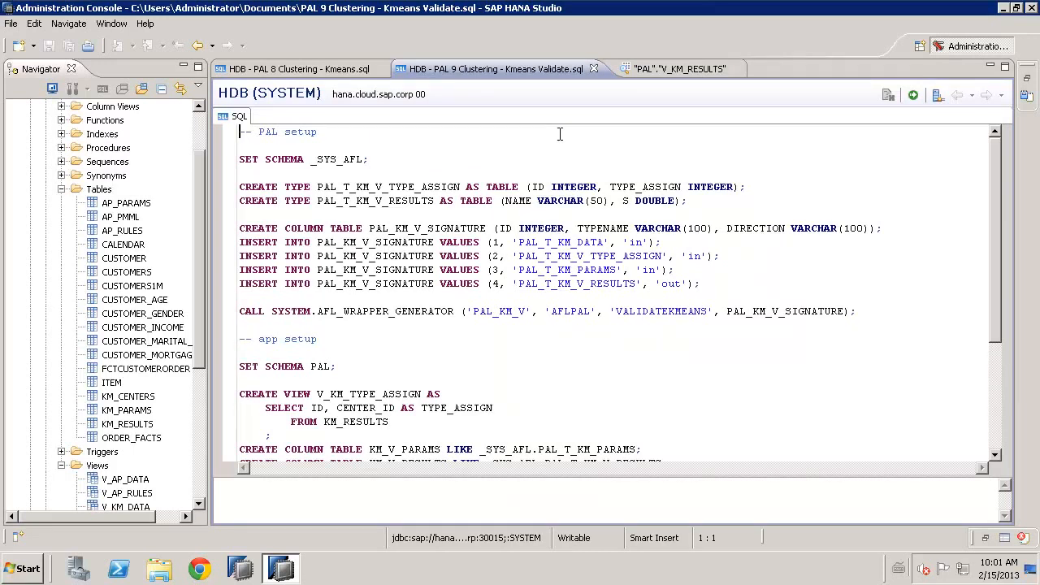
pyautogui.moveTo(616, 311); pyautogui.dragTo(708, 317)
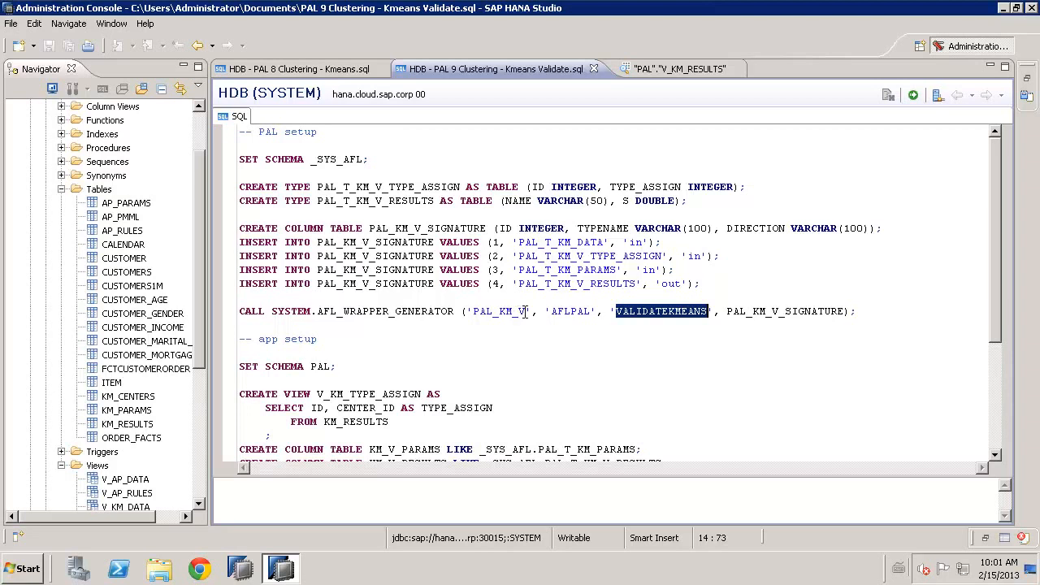
pyautogui.click(618, 316)
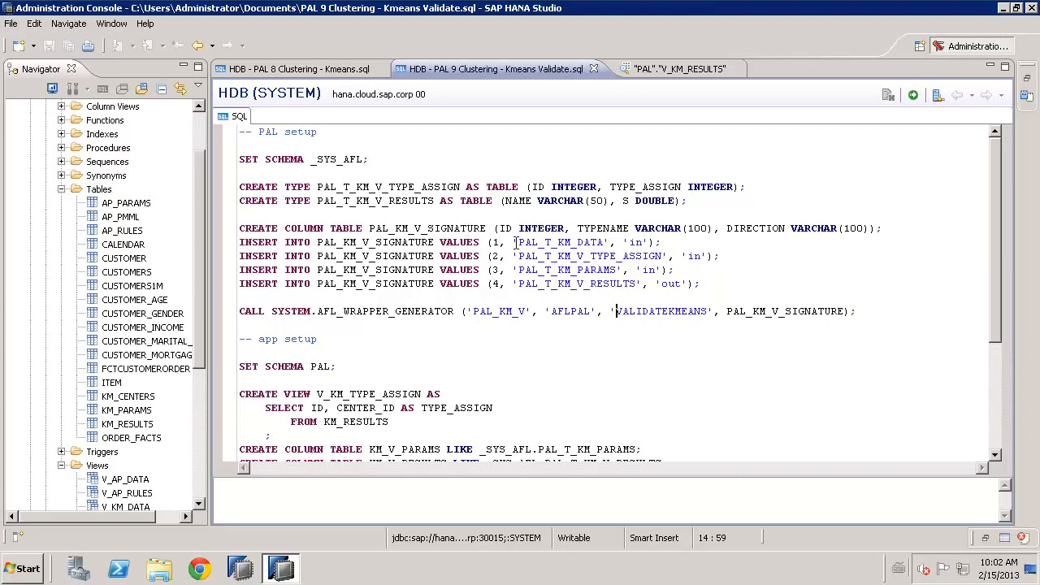
pyautogui.moveTo(527, 255); pyautogui.dragTo(605, 256)
pyautogui.moveTo(525, 242); pyautogui.dragTo(587, 242)
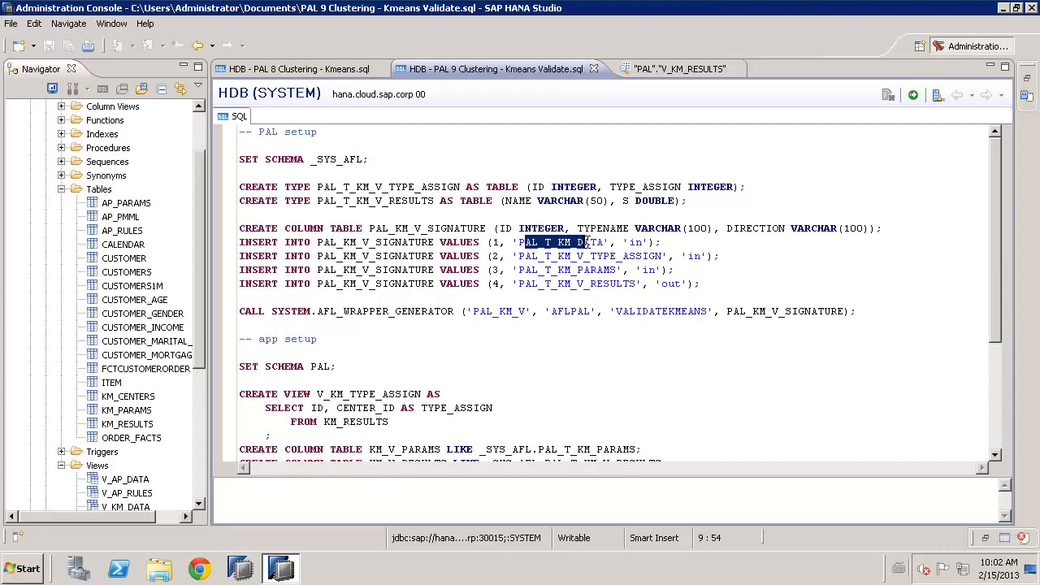
pyautogui.moveTo(564, 270); pyautogui.dragTo(612, 284)
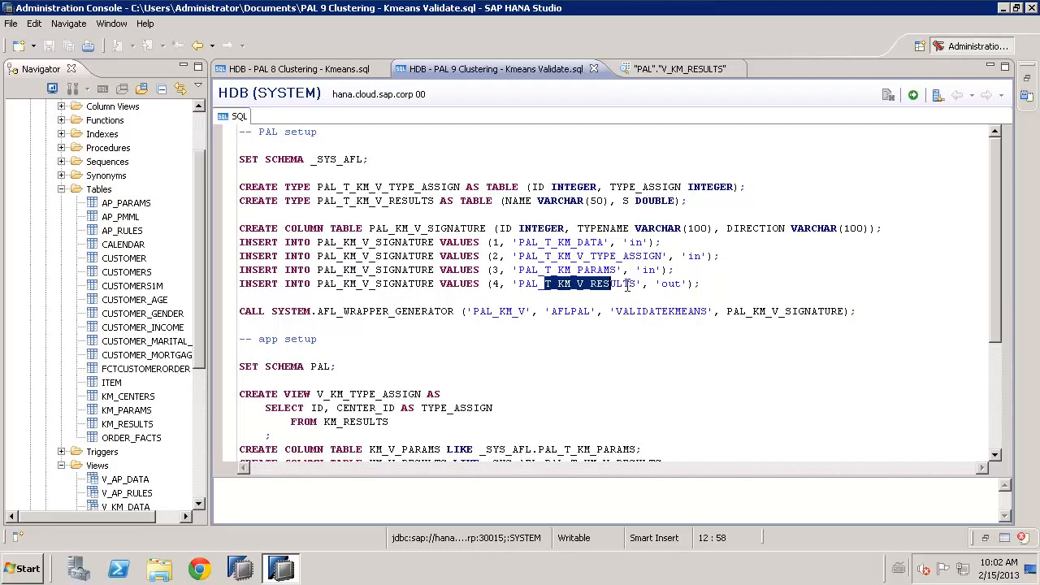
pyautogui.click(611, 284)
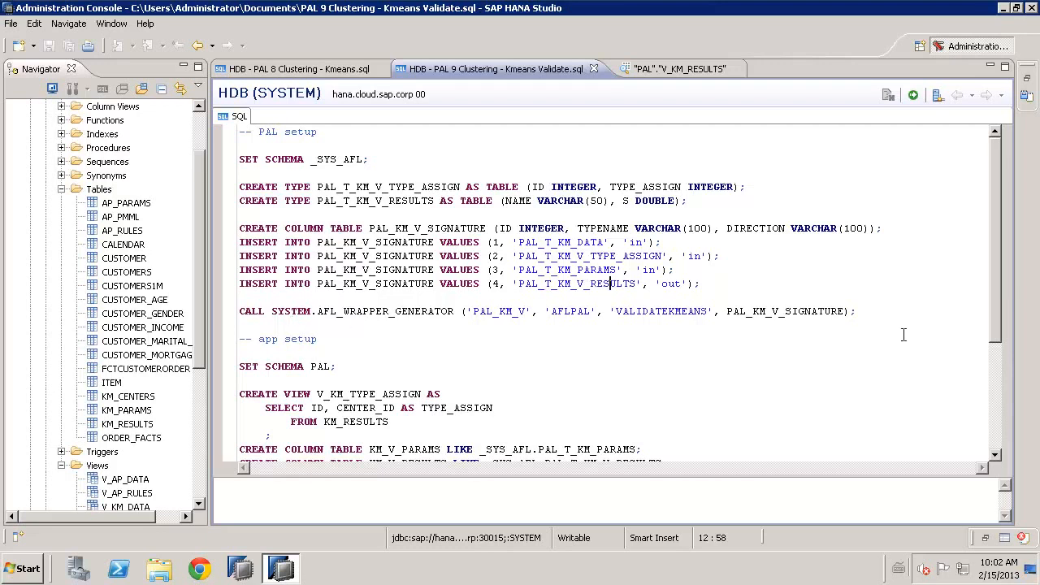
pyautogui.moveTo(860, 313); pyautogui.dragTo(229, 147)
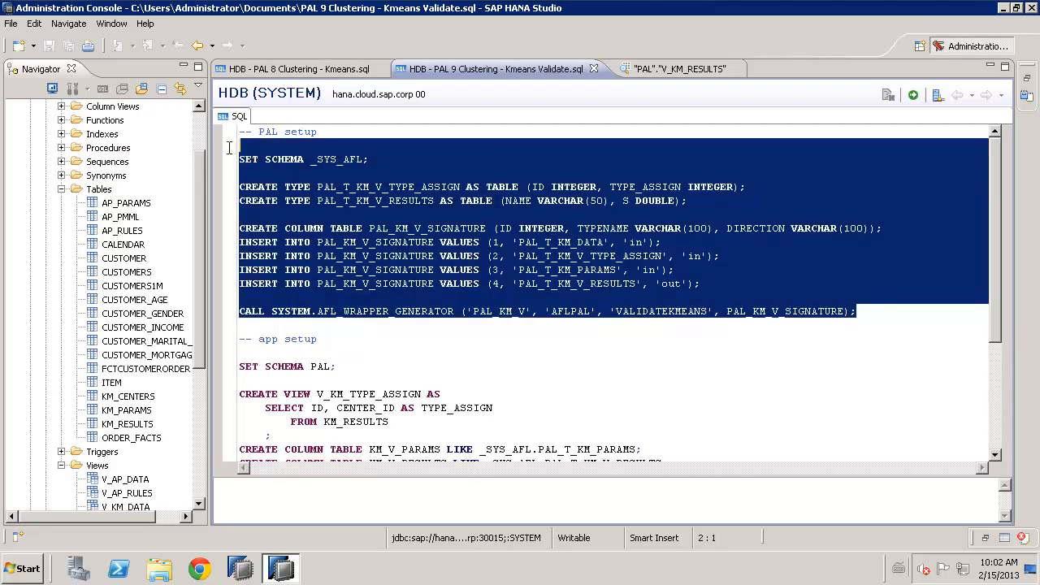
pyautogui.press('F8')
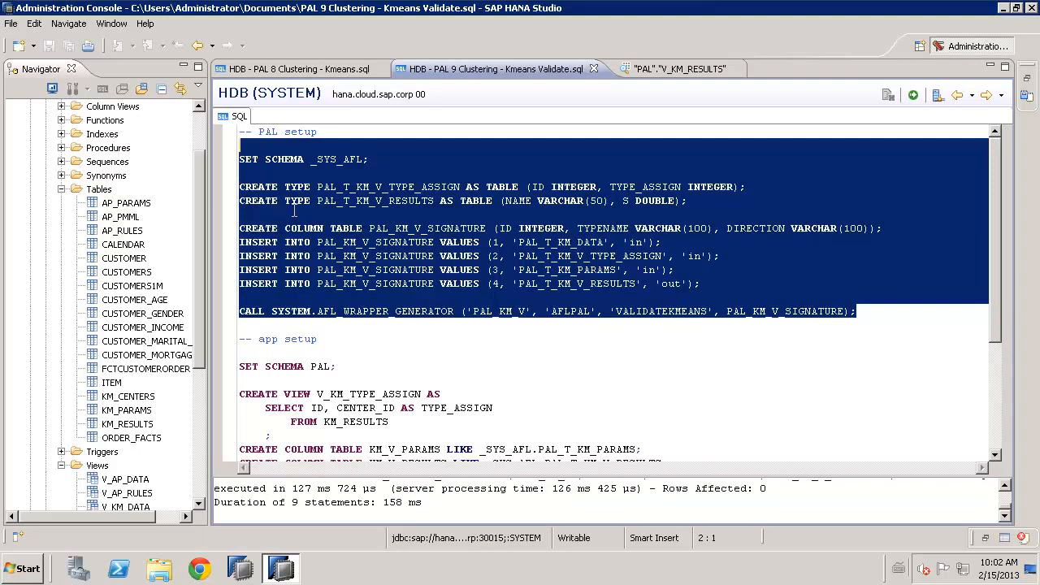
# Step: Execute the app setup block to create V_KM_TYPE_ASSIGN, KM_V_PARAMS and KM_V_RESULTS, with VARIABLE_NUM 4 and THREAD_NUMBER 1
pyautogui.click(310, 365)
pyautogui.scroll(-4, 417, 332)
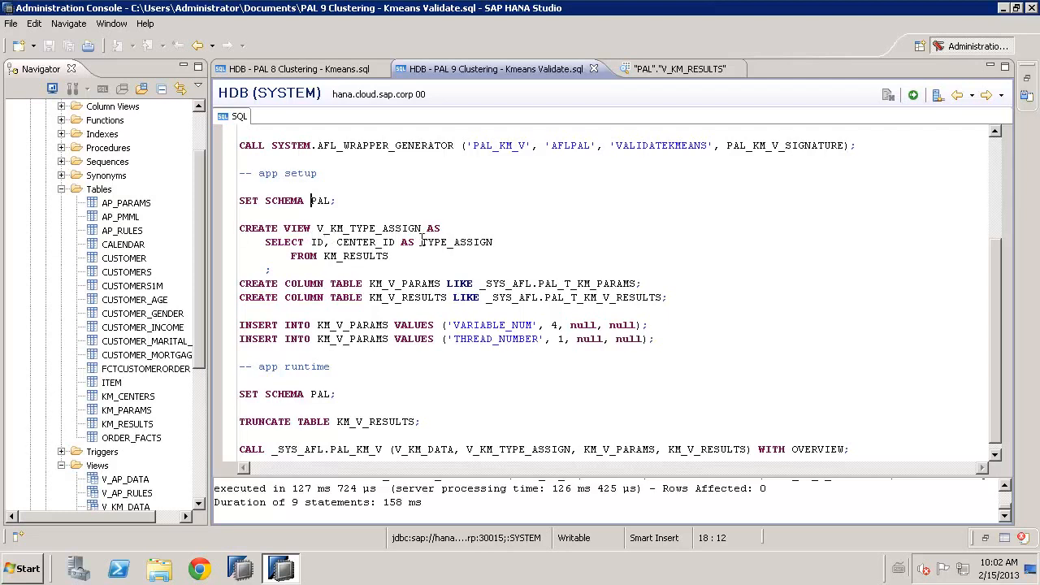
pyautogui.moveTo(422, 241); pyautogui.dragTo(494, 242)
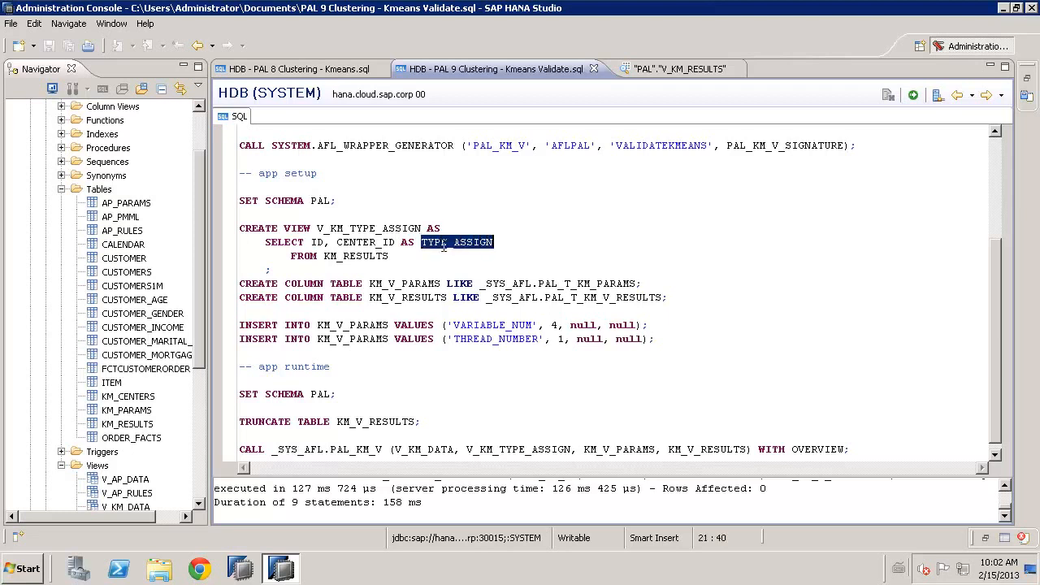
pyautogui.click(392, 256)
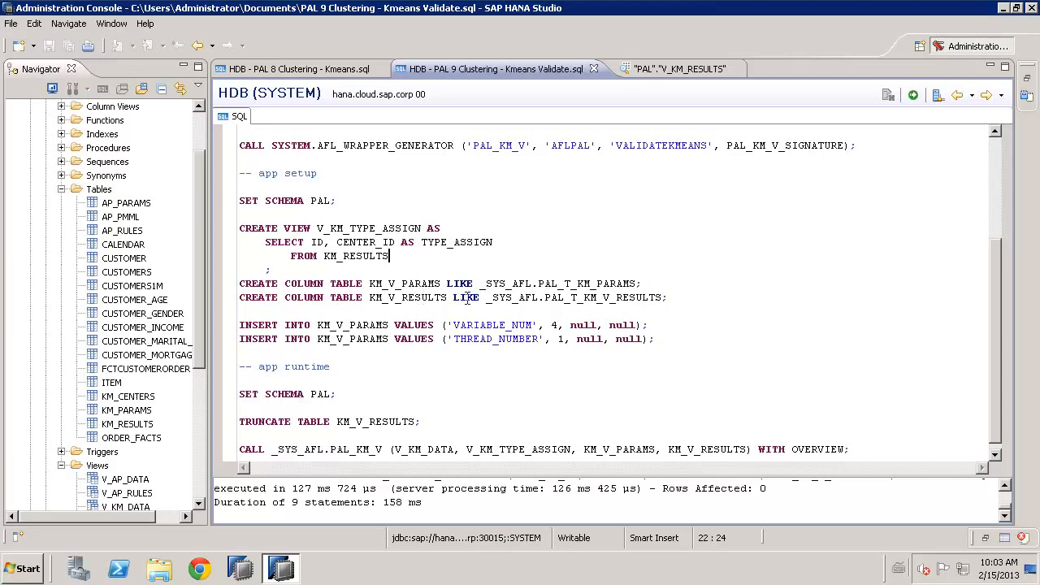
pyautogui.click(619, 298)
pyautogui.moveTo(668, 340); pyautogui.dragTo(218, 190)
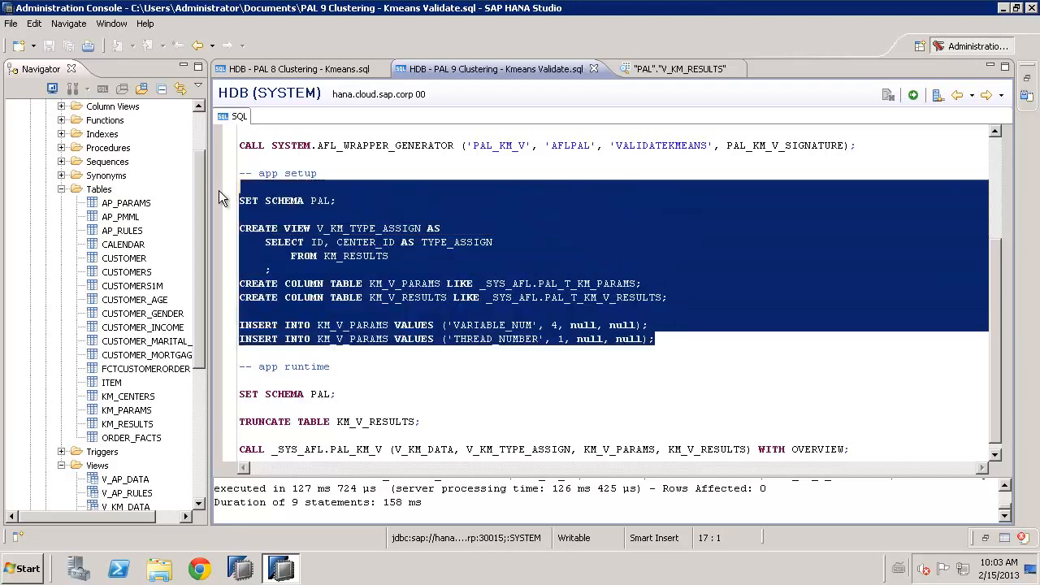
pyautogui.press('F8')
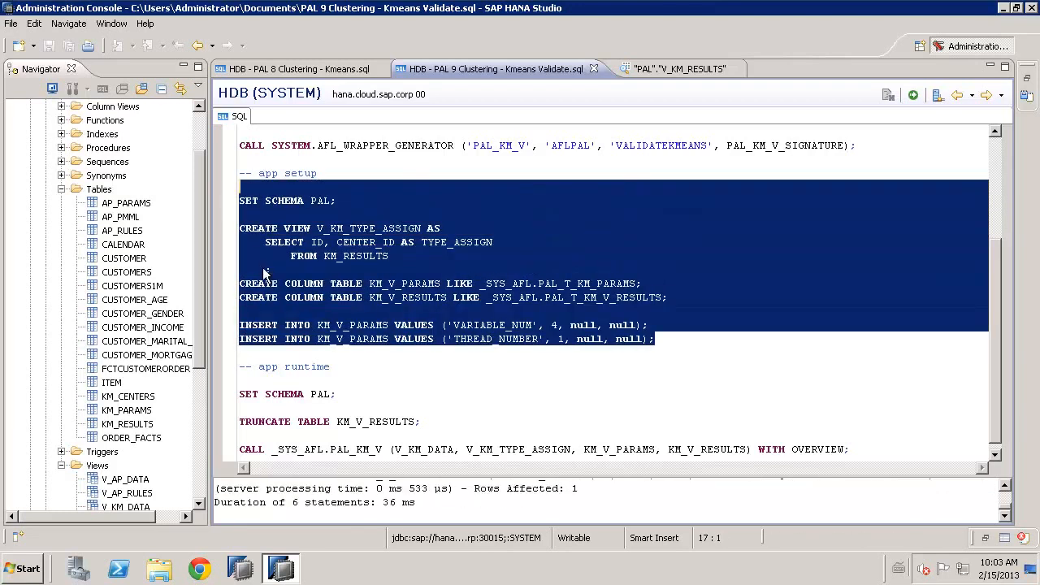
# Step: Execute only the _SYS_AFL.PAL_KM_V call with overview from the app runtime section, then return to the SQL text
pyautogui.click(380, 324)
pyautogui.scroll(-1, 380, 325)
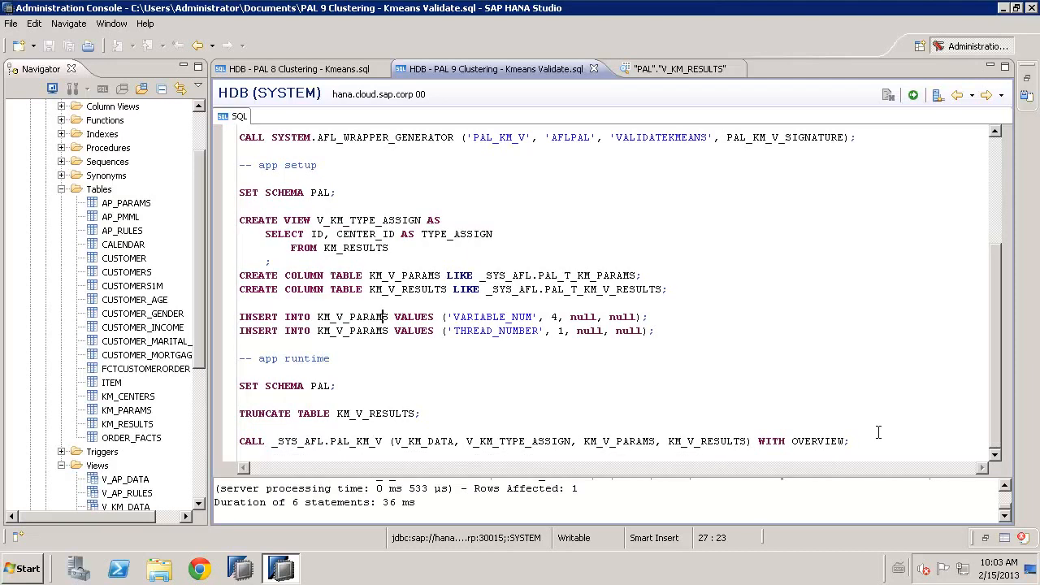
pyautogui.moveTo(871, 442); pyautogui.dragTo(239, 441)
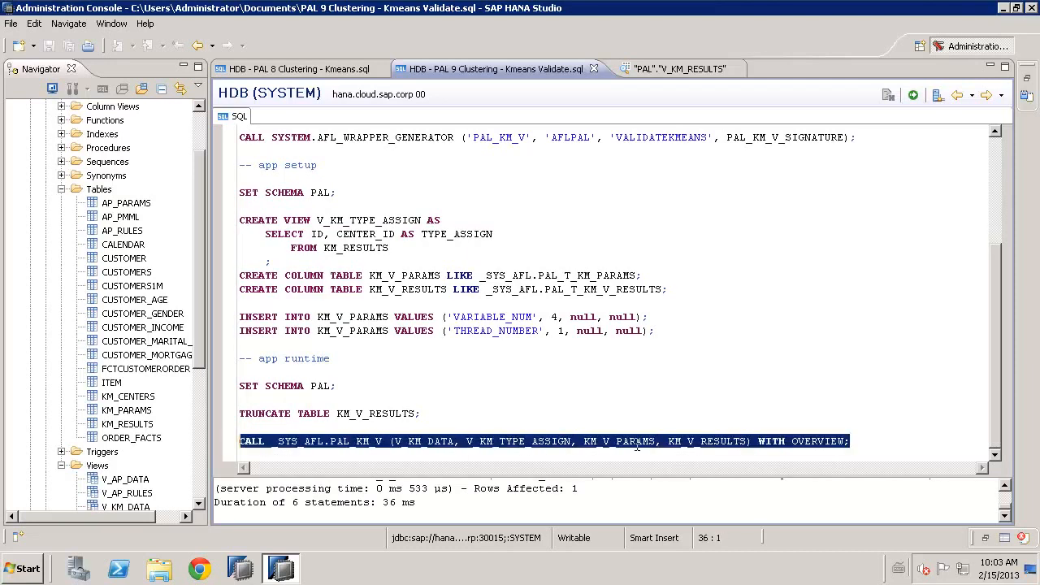
pyautogui.press('F8')
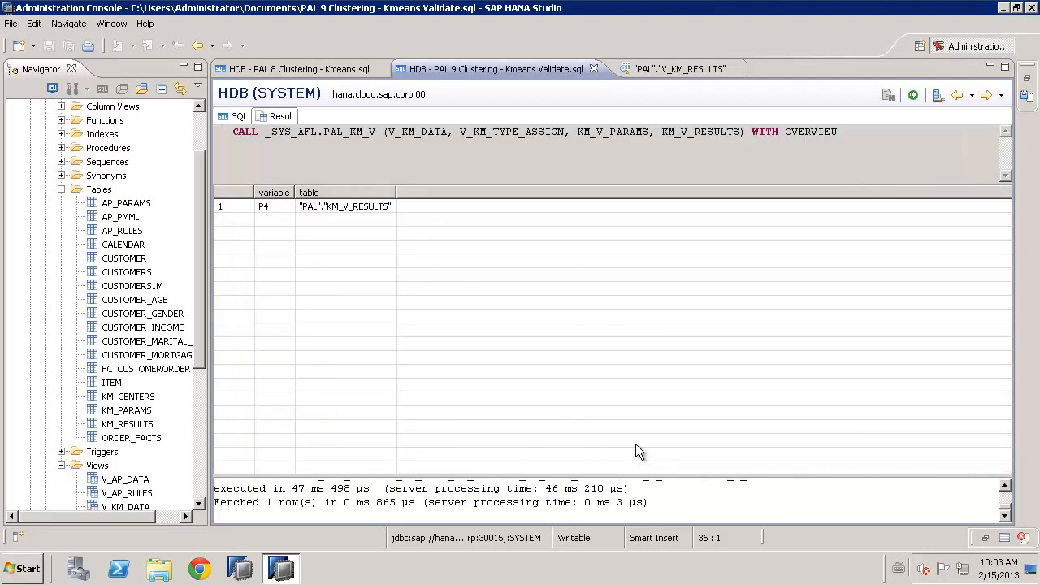
pyautogui.click(237, 116)
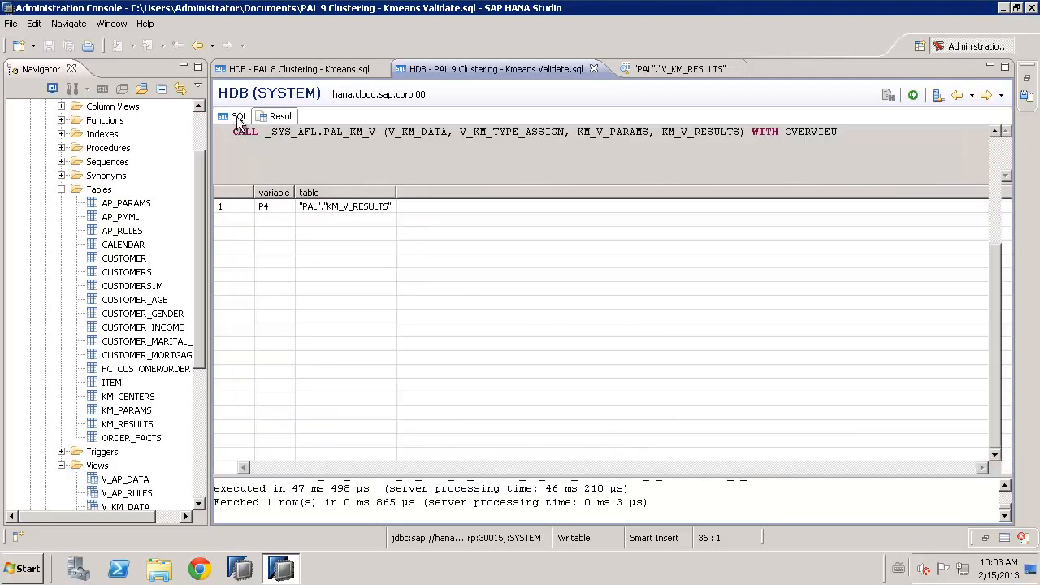
# Step: Refresh the schema's table list, preview the data of KM_V_RESULTS, and widen the S column to read the silhouette value
pyautogui.moveTo(199, 214); pyautogui.dragTo(204, 246)
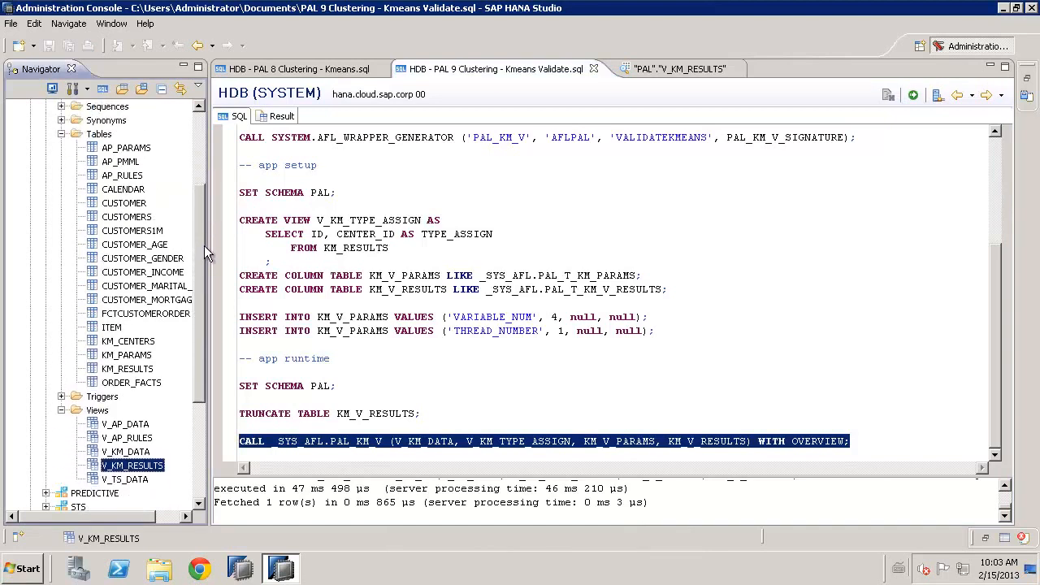
pyautogui.click(98, 135)
pyautogui.press('F5')
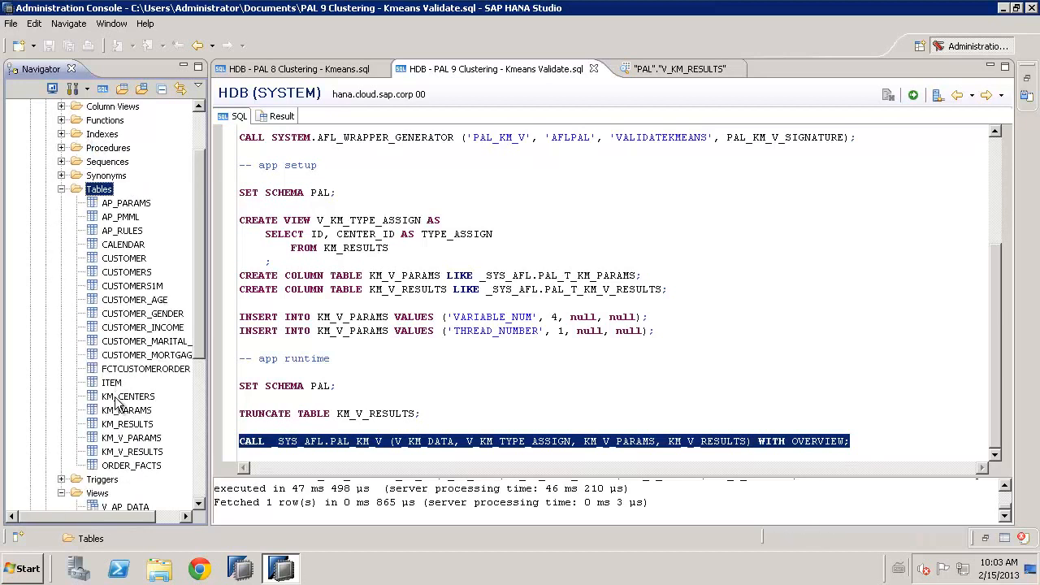
pyautogui.click(130, 454)
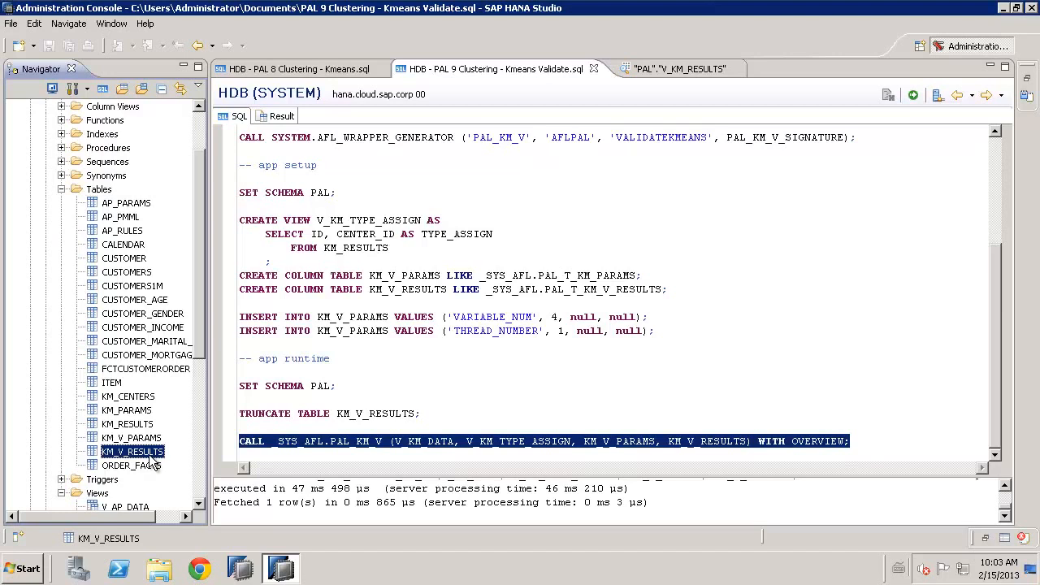
pyautogui.rightClick(153, 460)
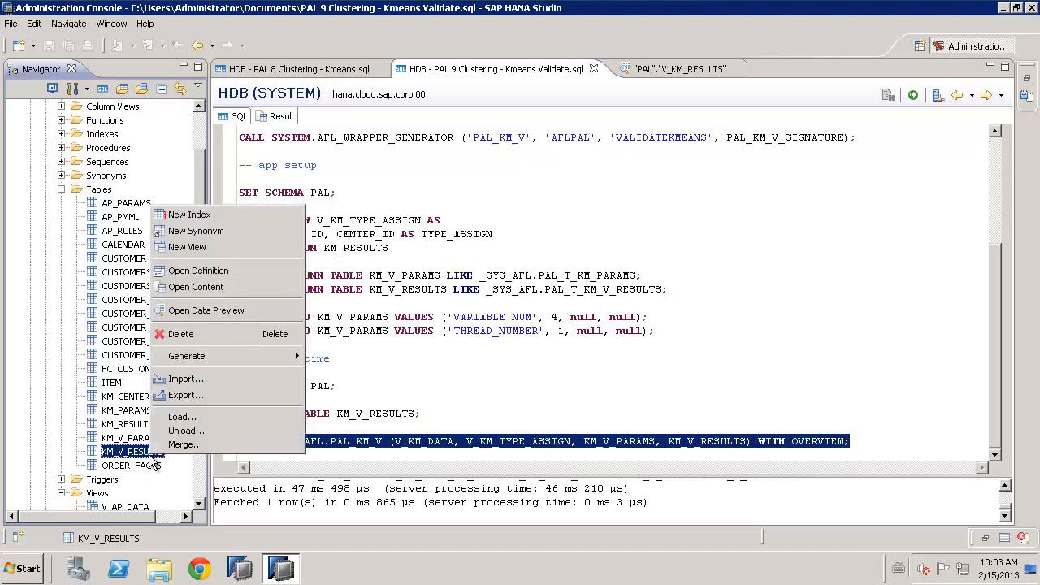
pyautogui.click(200, 310)
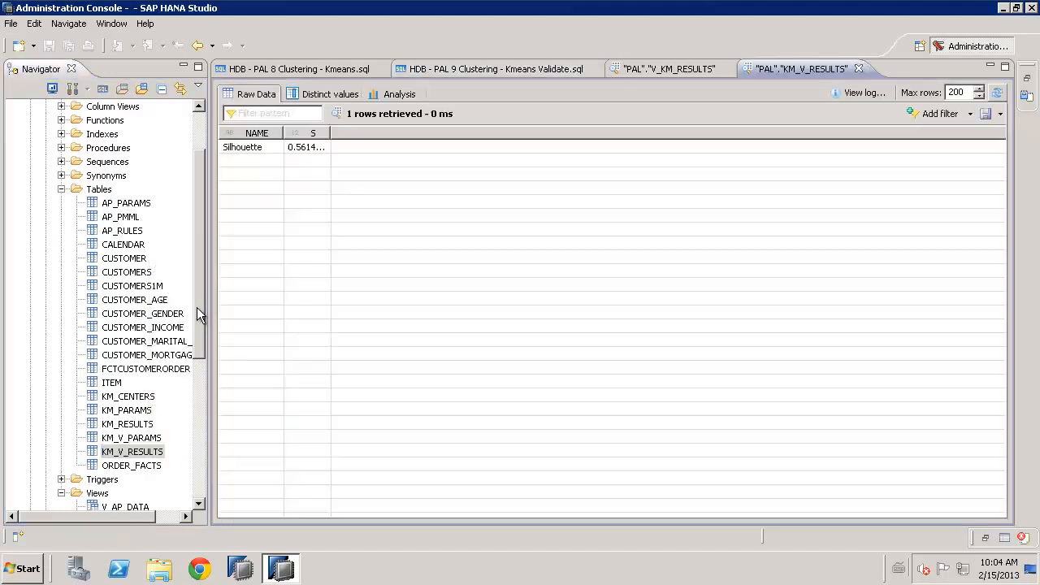
pyautogui.moveTo(331, 132); pyautogui.dragTo(360, 133)
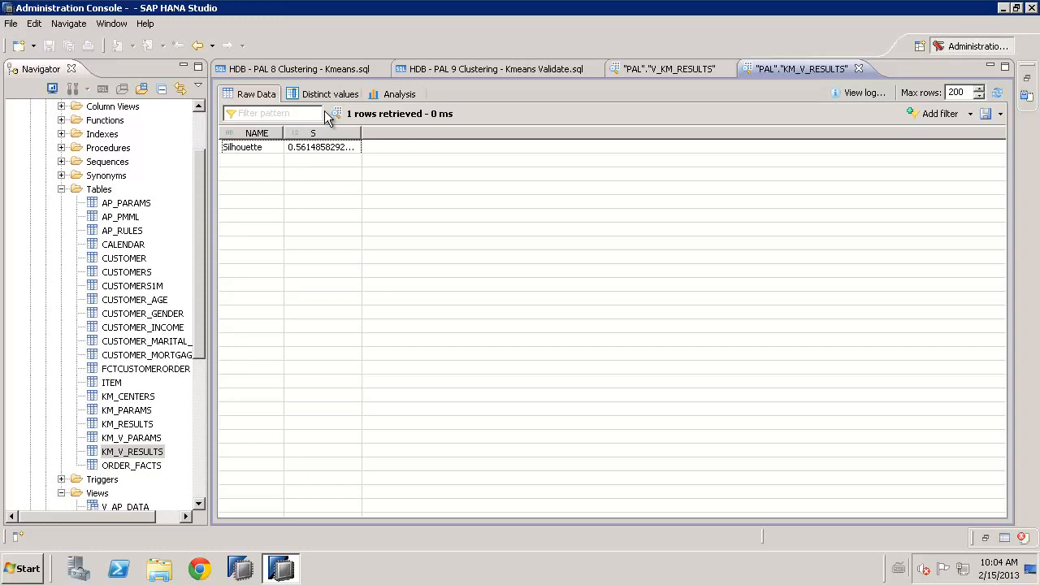
# Step: In PAL 8 Clustering - Kmeans.sql, execute the app runtime block that sets GROUP_NUMBER to 5 and reruns PAL_KM
pyautogui.click(310, 70)
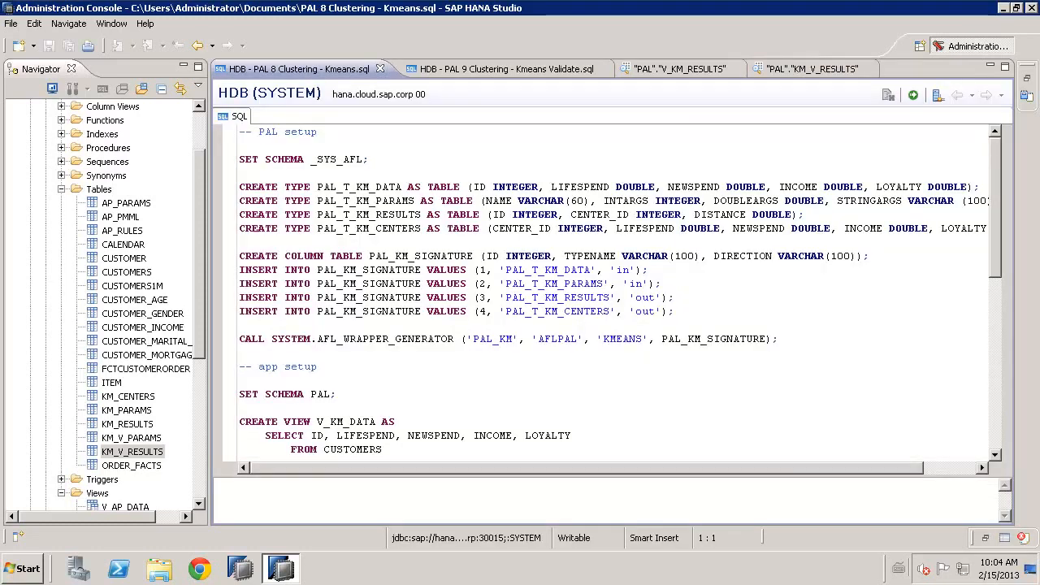
pyautogui.moveTo(995, 253); pyautogui.dragTo(993, 448)
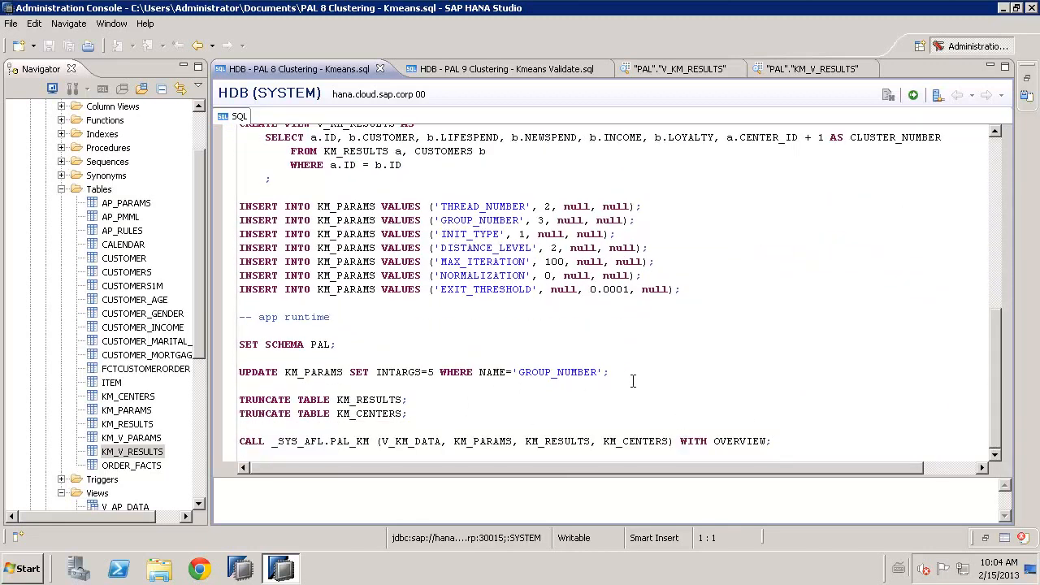
pyautogui.moveTo(624, 371); pyautogui.dragTo(215, 371)
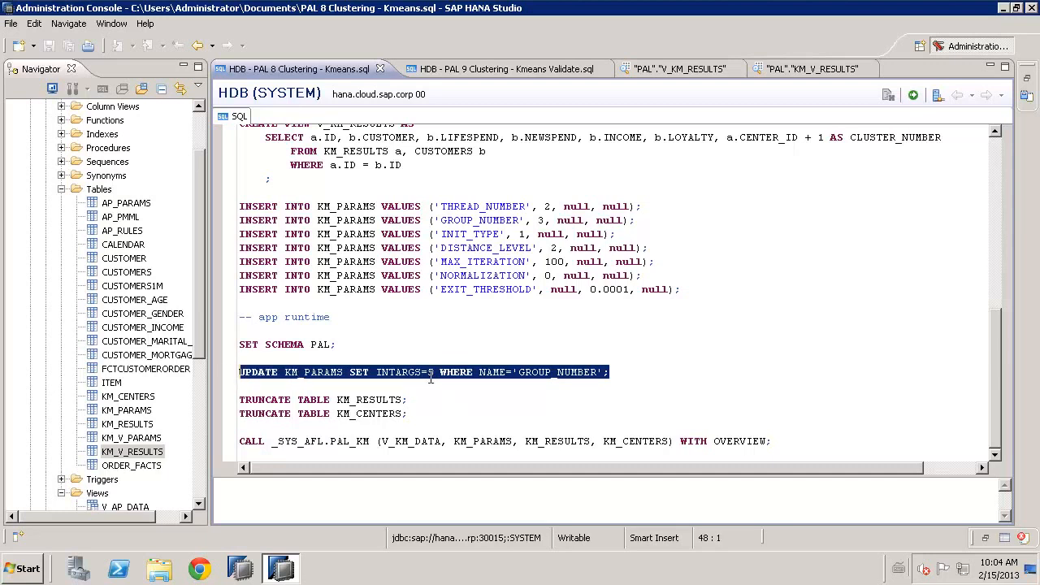
pyautogui.click(397, 400)
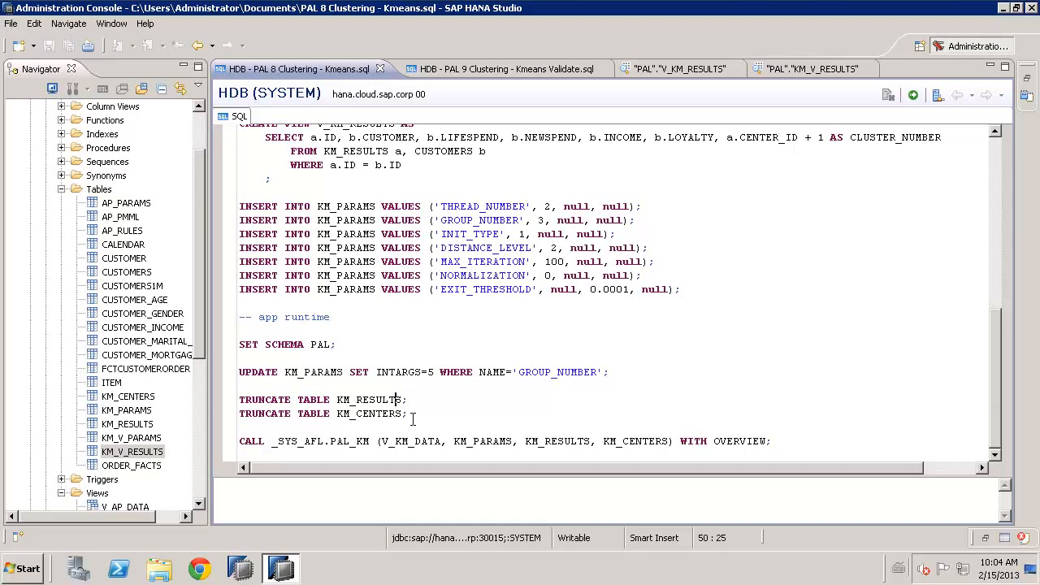
pyautogui.click(784, 440)
pyautogui.moveTo(776, 440); pyautogui.dragTo(225, 342)
pyautogui.press('F8')
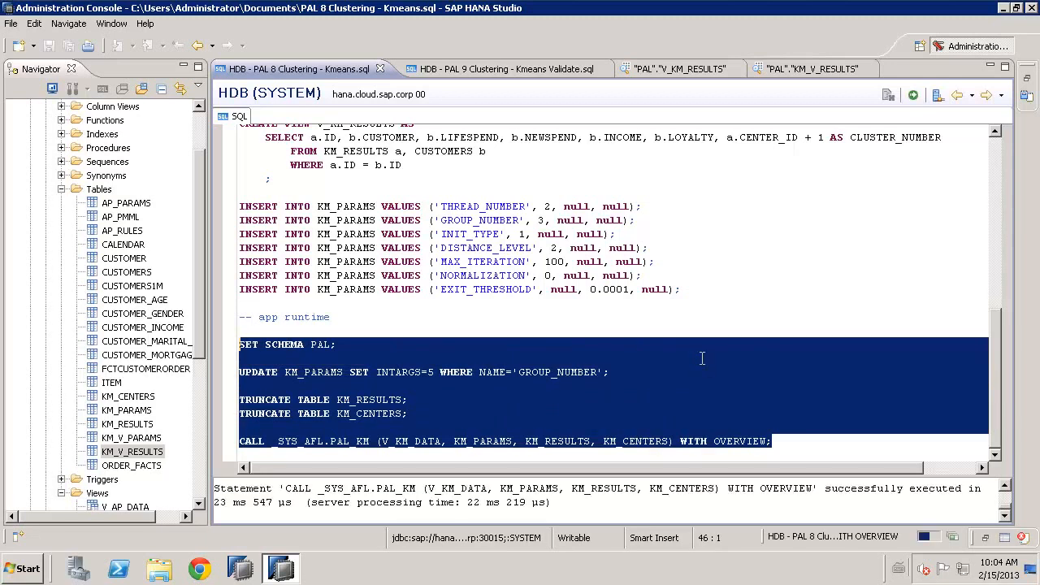
pyautogui.click(231, 118)
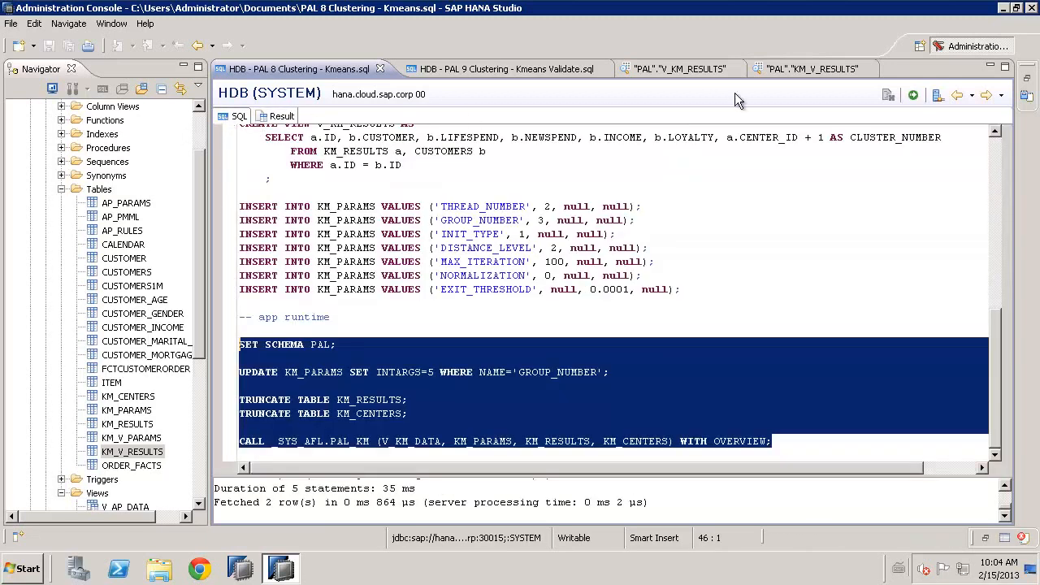
# Step: In PAL 9 Clustering - Kmeans Validate.sql, execute only the TRUNCATE TABLE KM_V_RESULTS statement and the PAL_KM_V call with overview
pyautogui.click(521, 68)
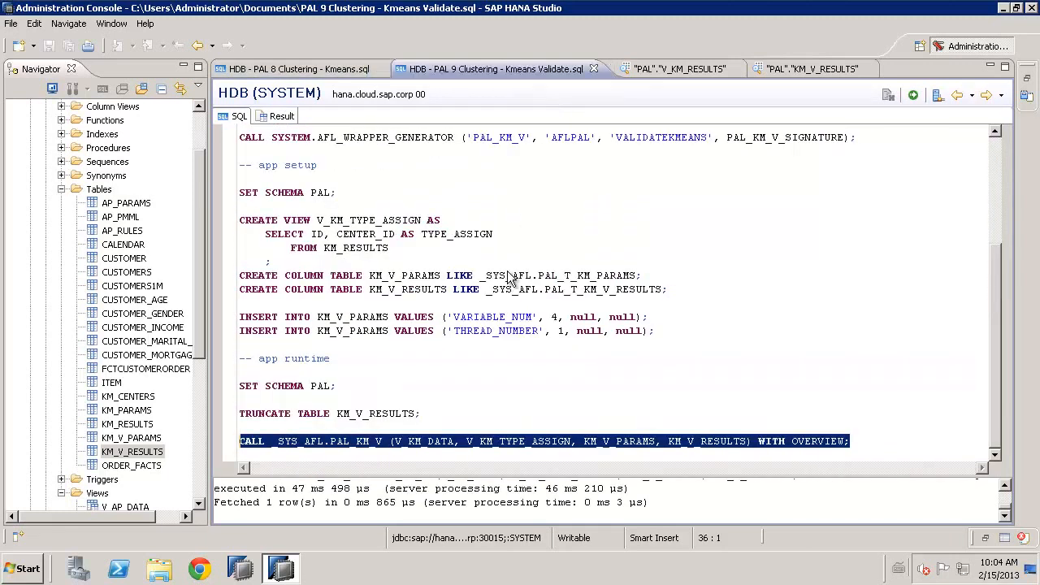
pyautogui.click(396, 413)
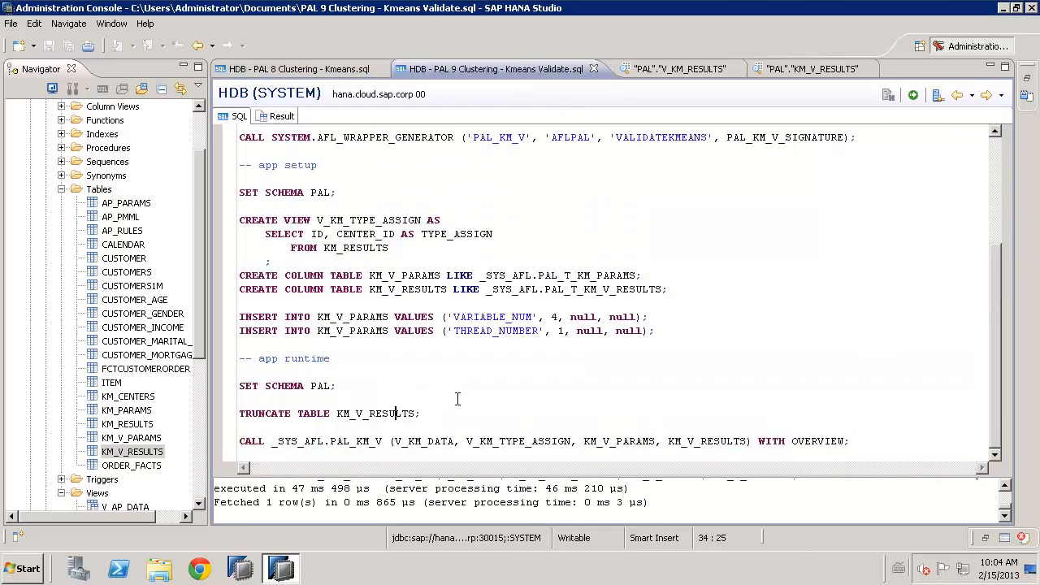
pyautogui.moveTo(856, 441); pyautogui.dragTo(240, 414)
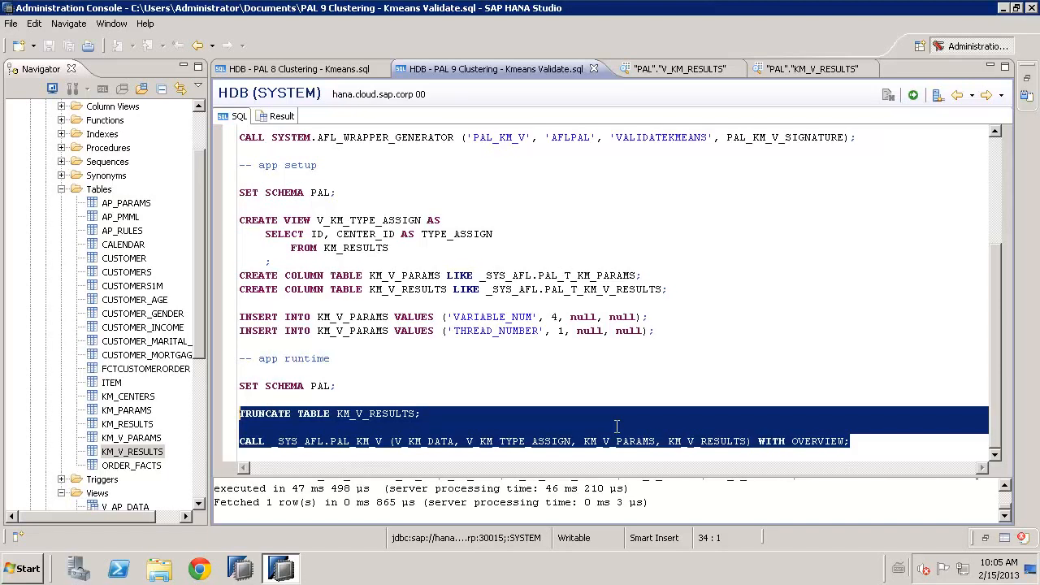
pyautogui.press('F8')
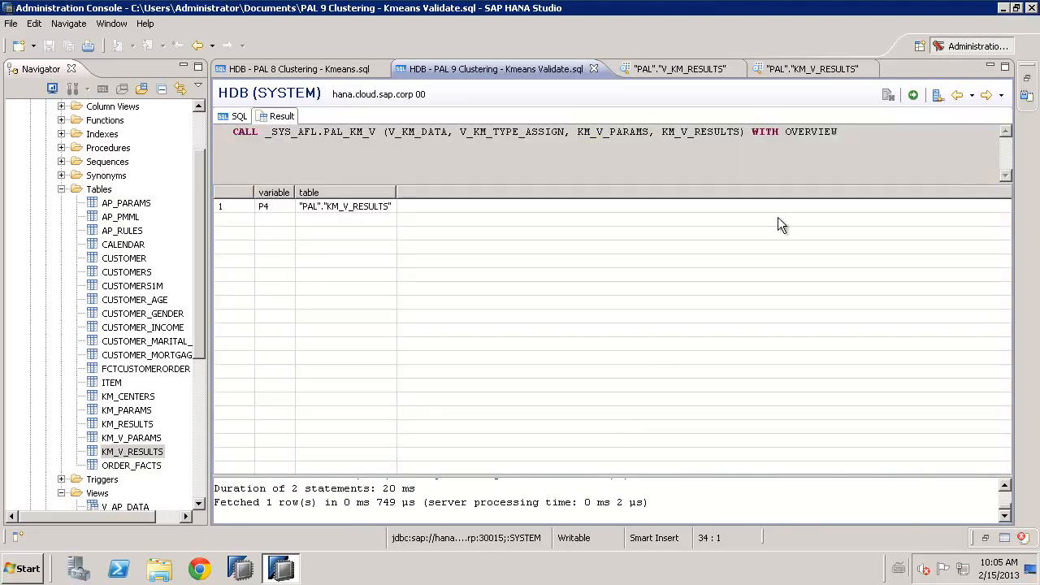
# Step: Refresh the KM_V_RESULTS data preview to read the silhouette value, then return to the V_KM_RESULTS cluster scatter chart
pyautogui.click(816, 69)
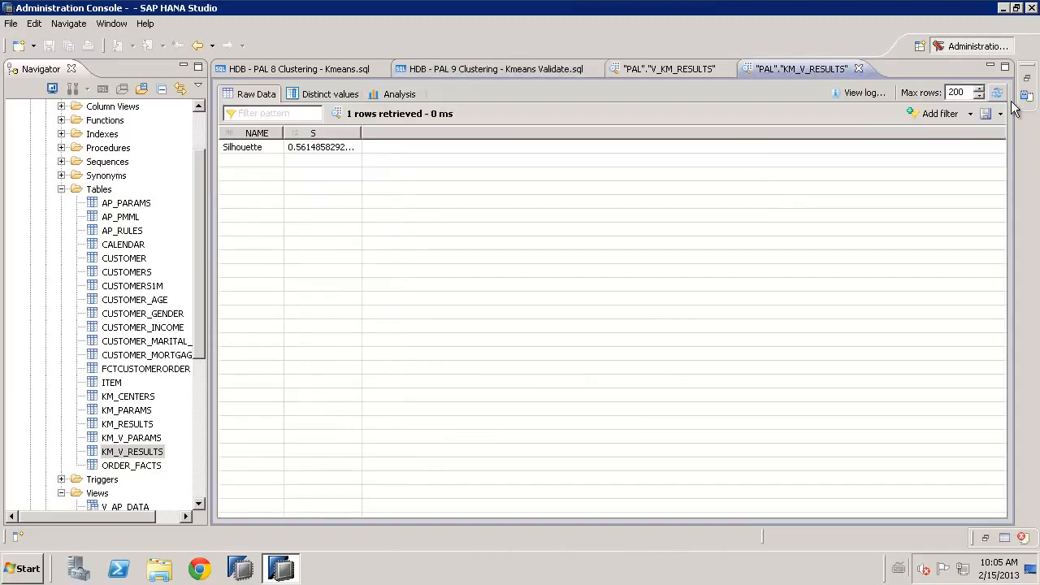
pyautogui.click(1000, 93)
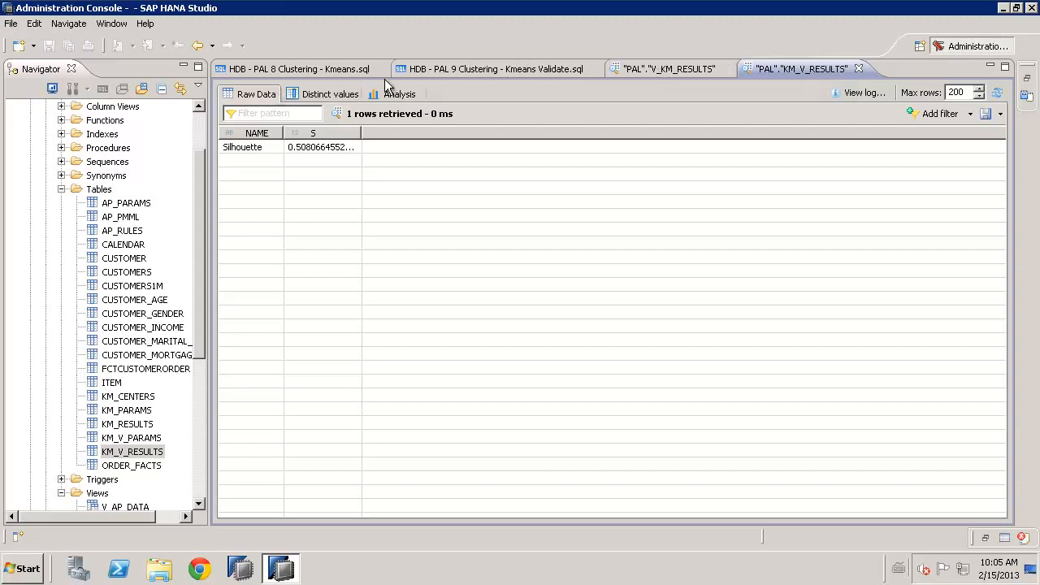
pyautogui.click(674, 69)
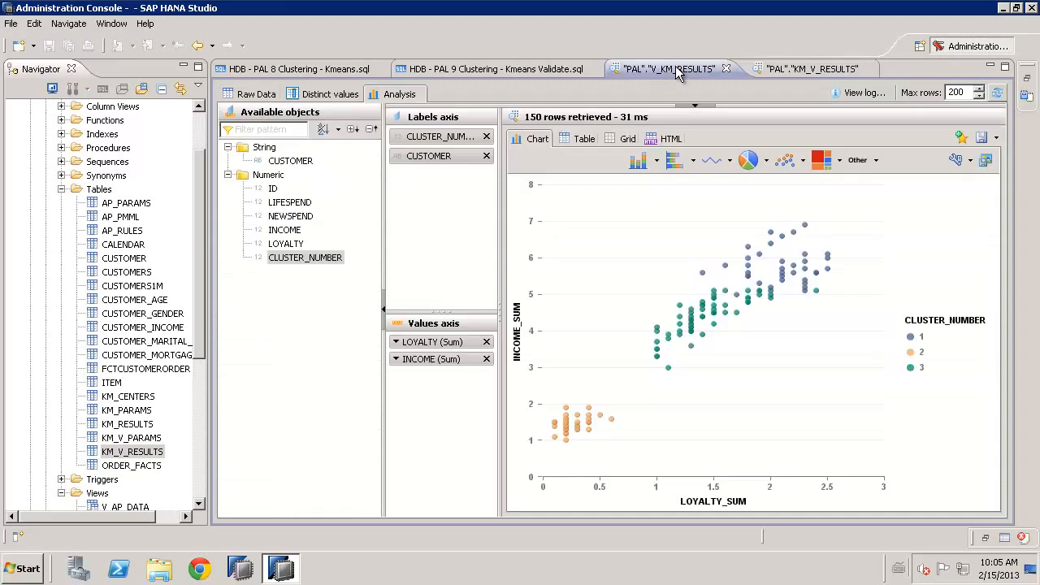